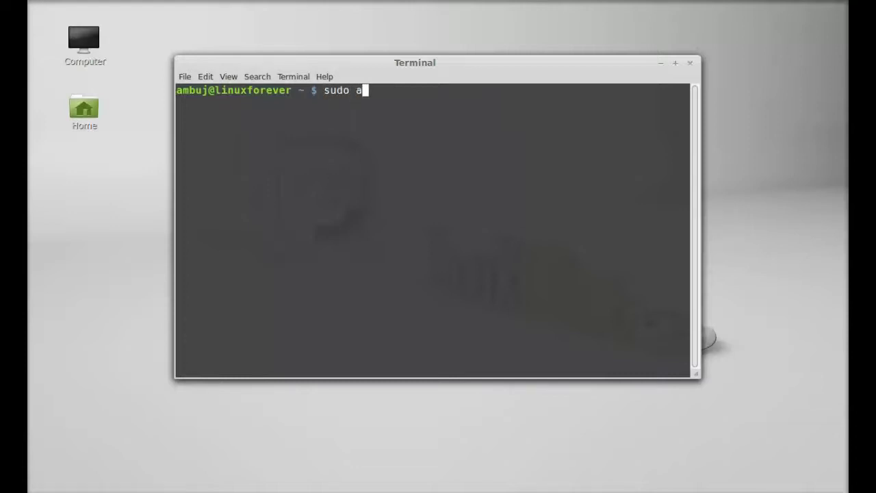
- Begin typing the 'sudo add-apt-repository' command at the terminal prompt
type("dd-apt-")
type("repi")
- Fix the typo and add ppa:nomacs/stable with its signing key, then enter 'sudo apt-get update'
key("BackSpace")
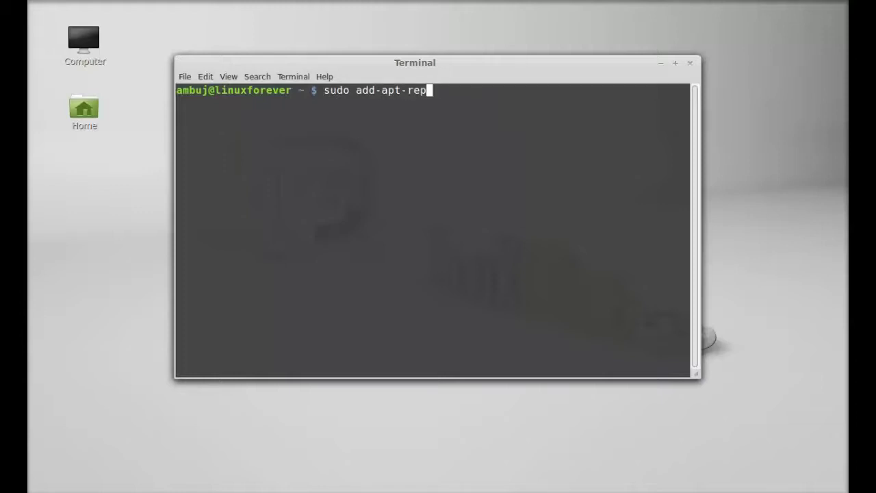
type("osi")
type("tory ")
type("ppa:noma")
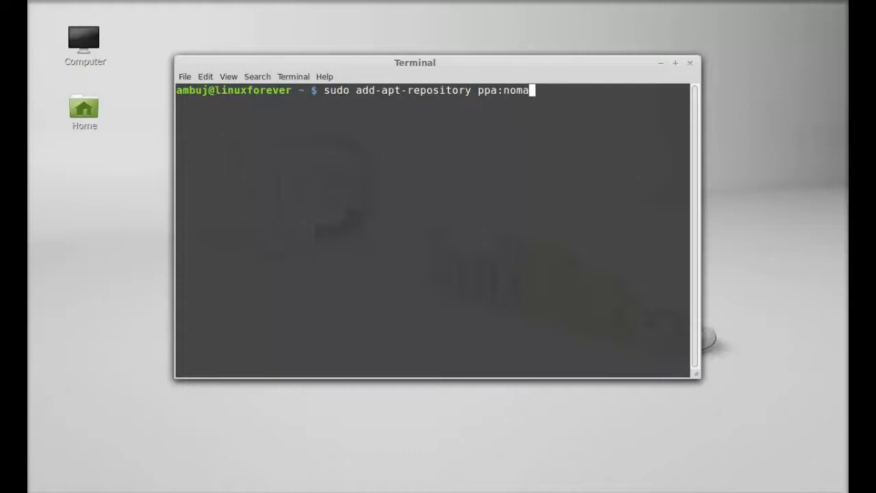
type("cs")
type("/stable")
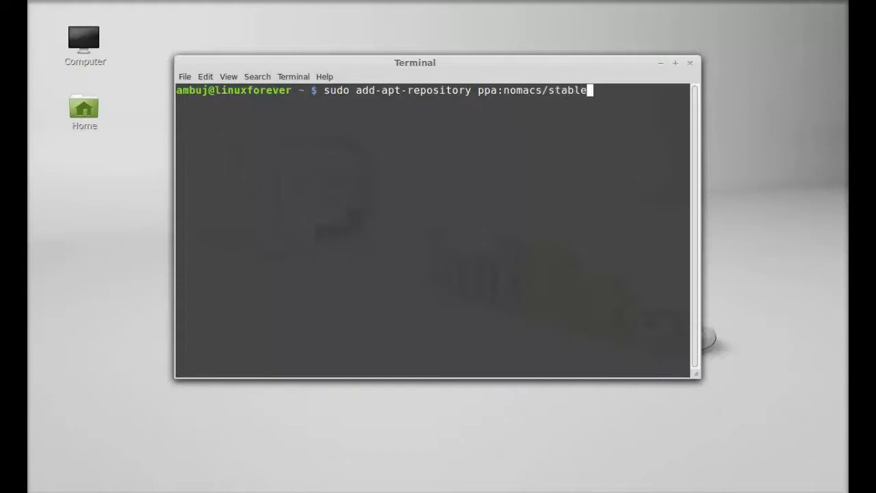
key("Return")
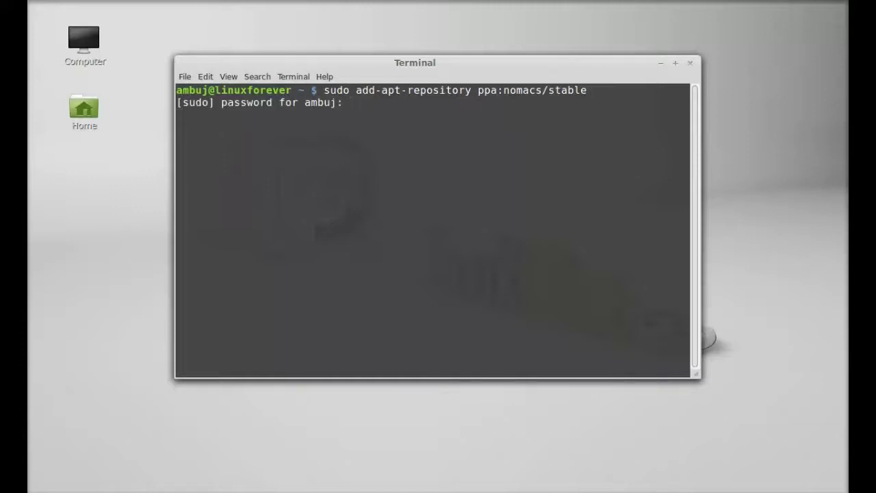
key("Return")
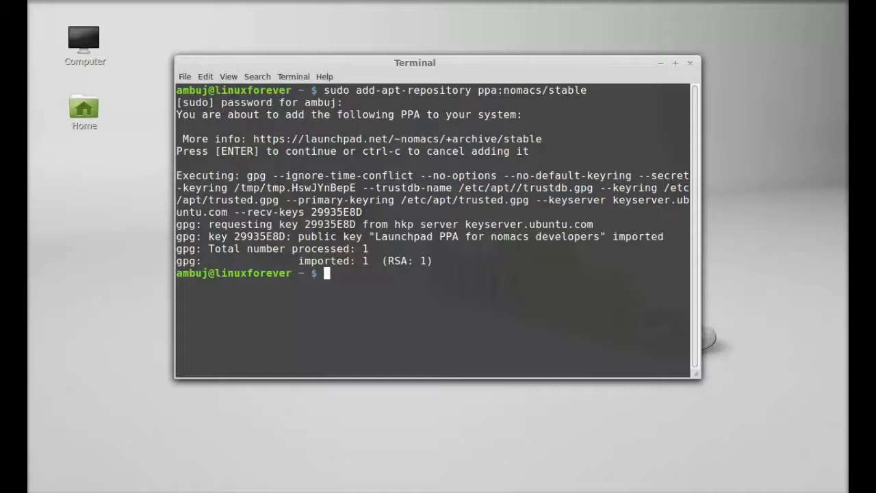
type("sudo a")
type("pt-get ")
type("updat")
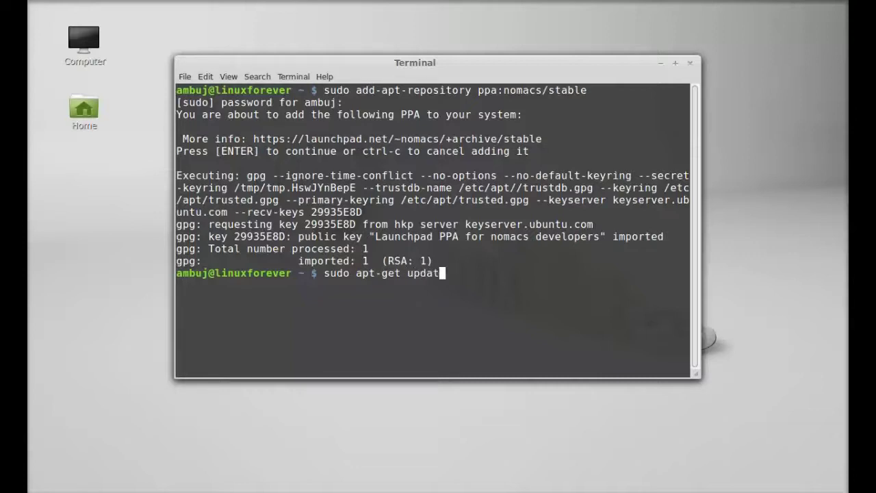
type("e")
- Run 'sudo apt-get update' to fetch the package lists, including the nomacs repository
key("Return")
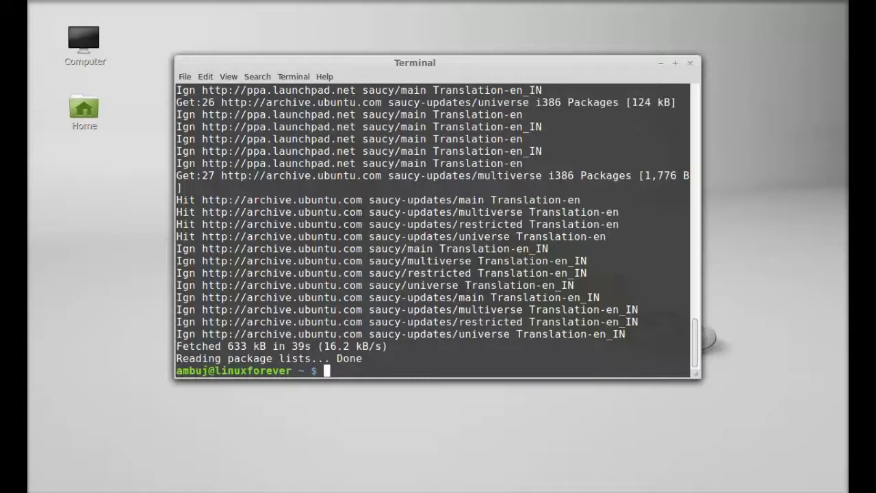
- Run 'sudo apt-get install nomacs' and answer y to install nomacs and libraw9
type("s")
type("udo a")
type("pt-")
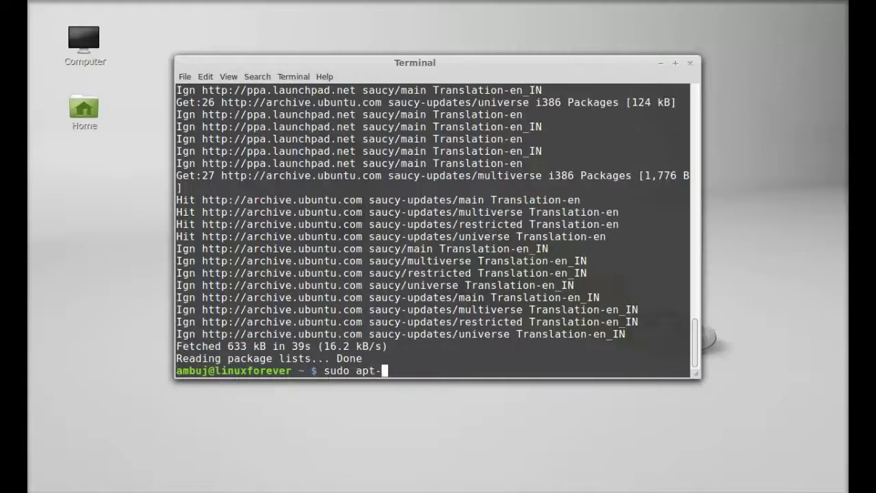
type("get ins")
type("tall n")
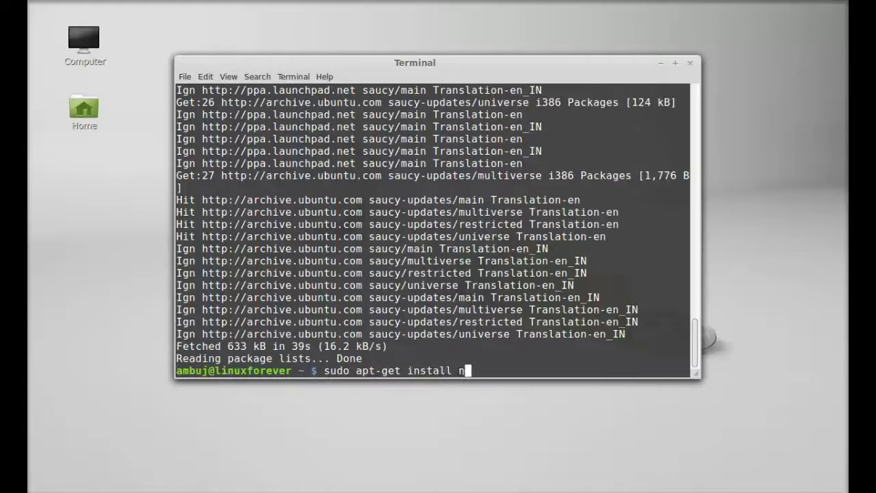
type("omacs")
key("Return")
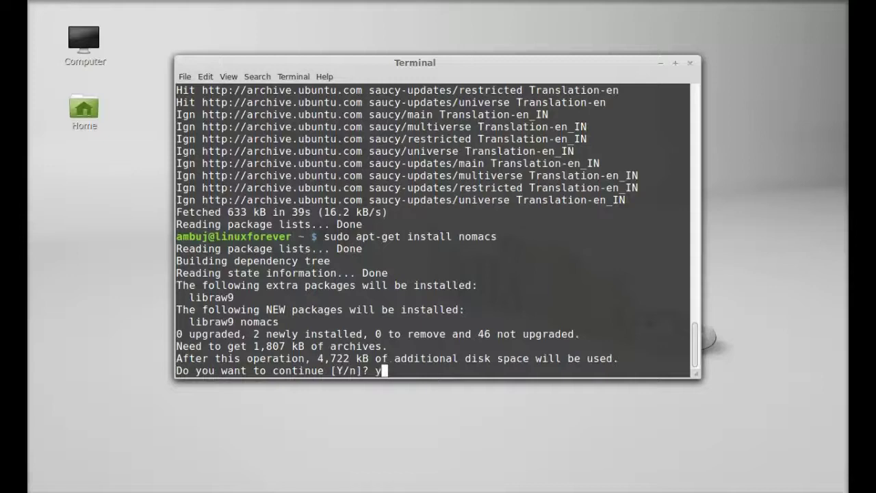
type("y")
key("Return")
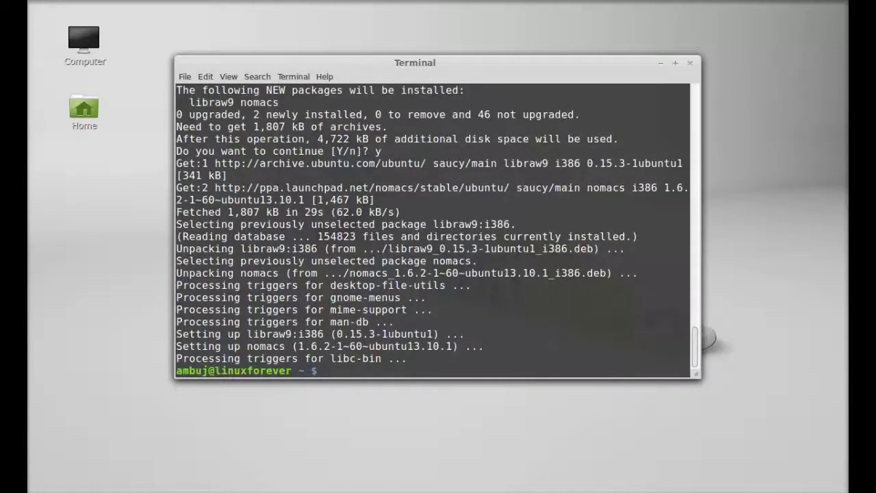
- Close Terminal, launch Nomacs by searching 'noma' in the menu, and nudge its window right
left_click(694, 61)
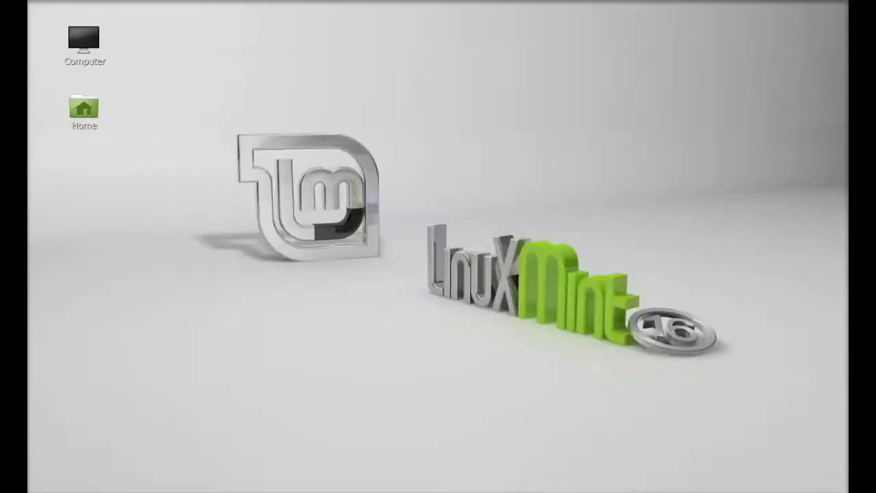
key("super")
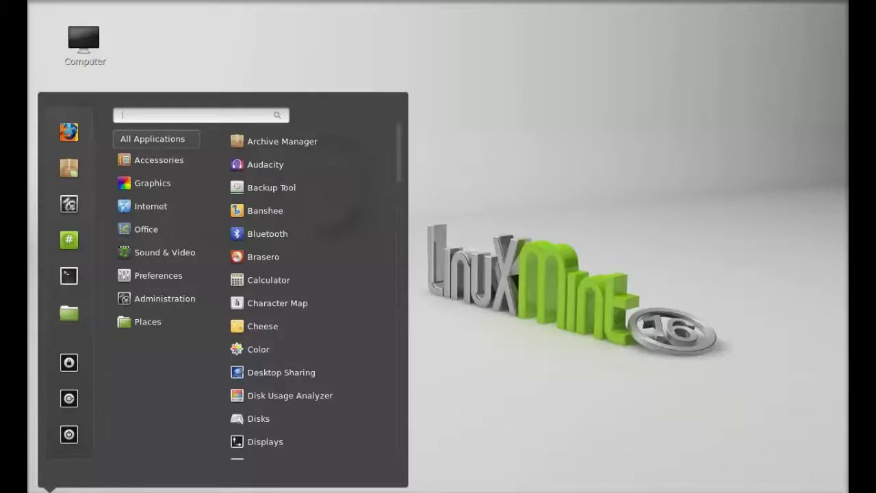
type("nom")
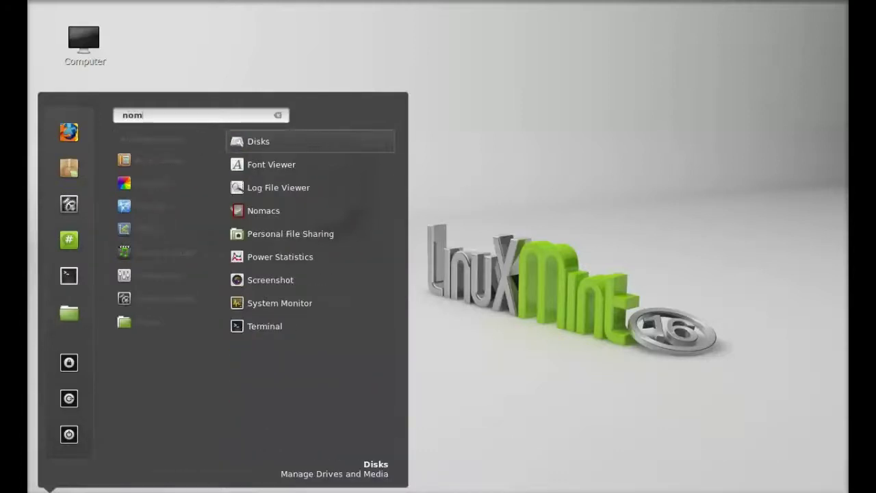
type("a")
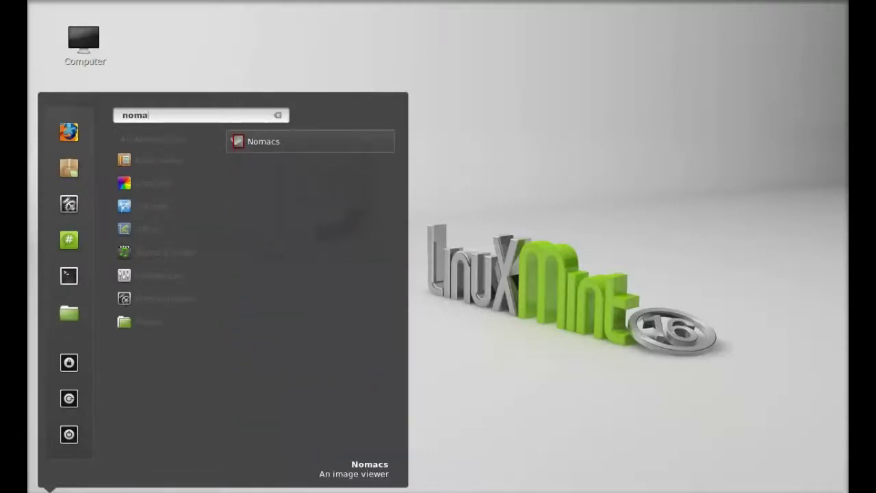
left_click(260, 141)
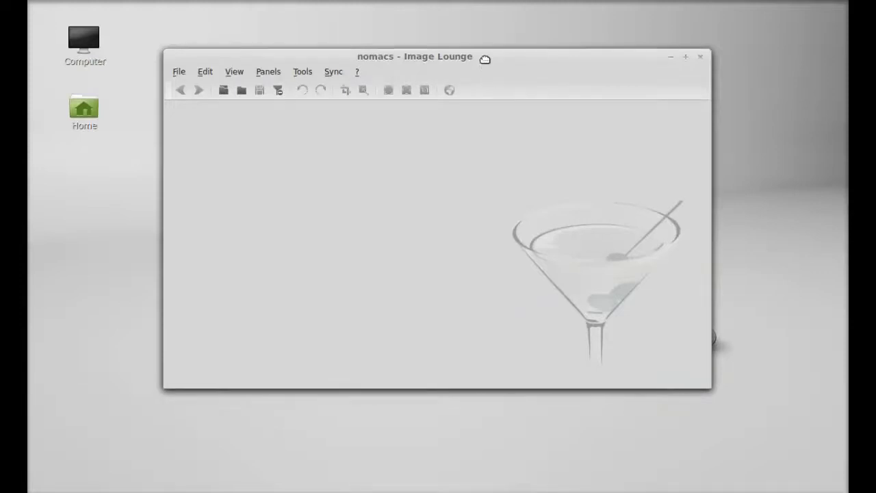
left_click_drag(483, 59, 505, 58)
- Open 1.jpg from Pictures/Wallpapers through the File > Open dialog
left_click(196, 74)
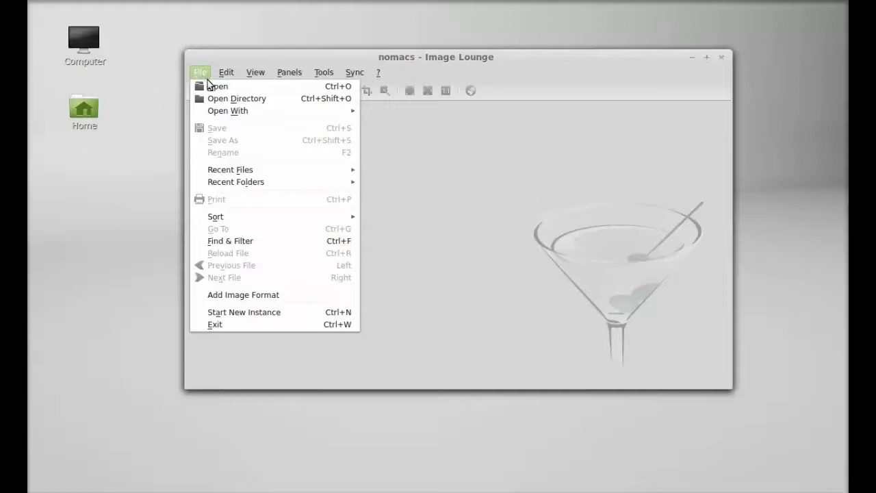
left_click(209, 85)
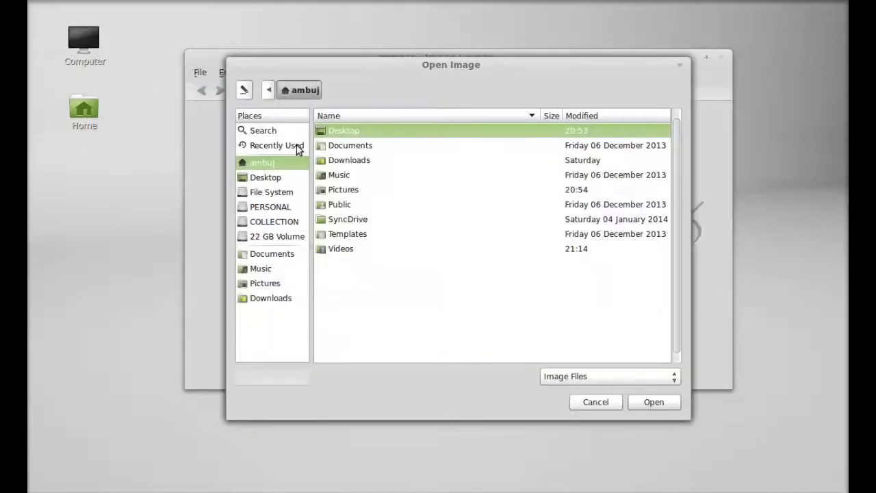
left_click(350, 191)
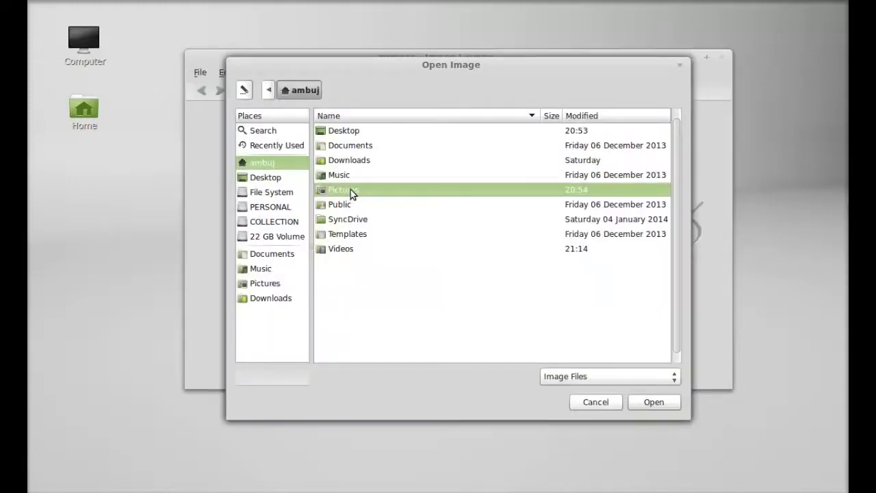
double_click(350, 189)
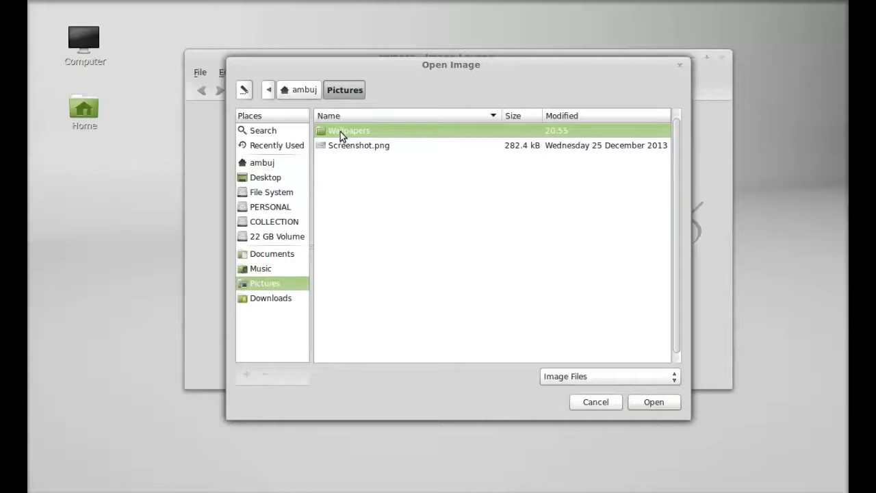
double_click(340, 131)
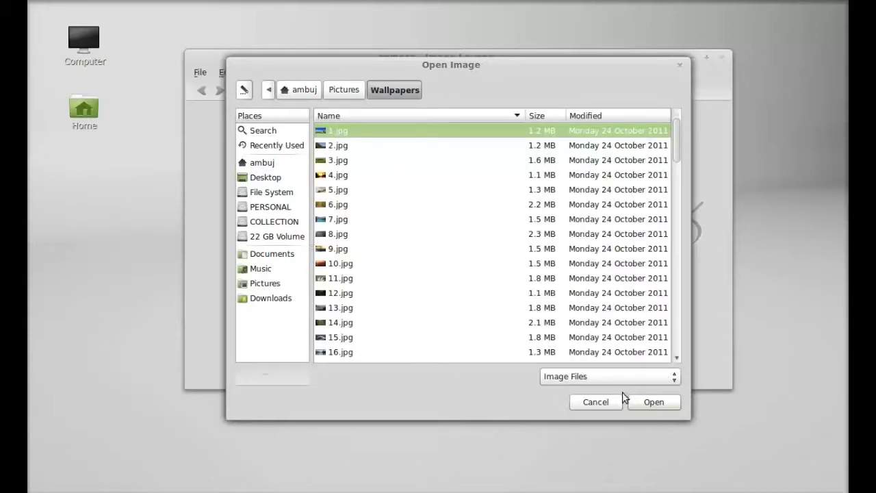
left_click(649, 404)
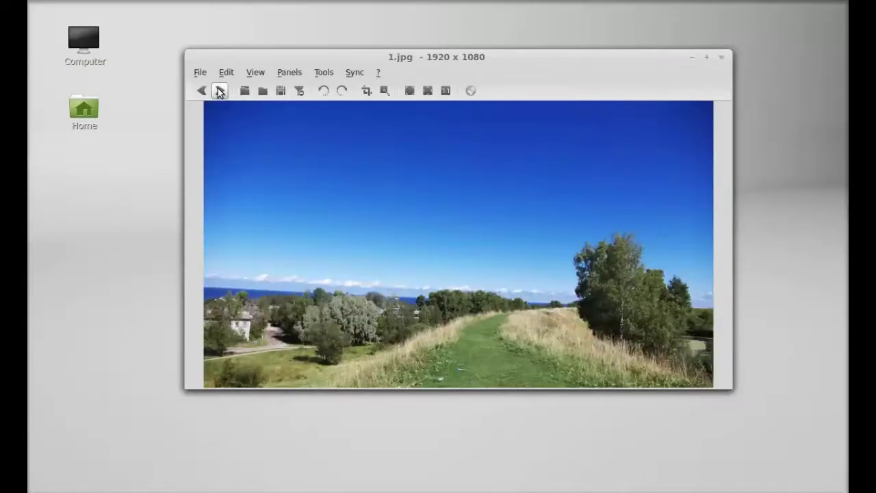
- Advance four images through the wallpapers with the Next button
left_click(219, 91)
left_click(219, 91)
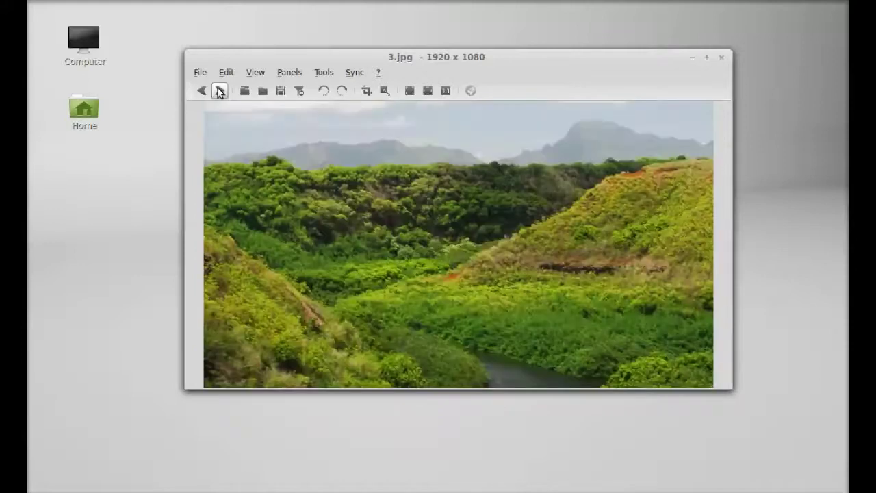
left_click(219, 91)
left_click(219, 91)
left_click(219, 91)
- Show the Player panel from the context menu and start the slideshow
right_click(469, 167)
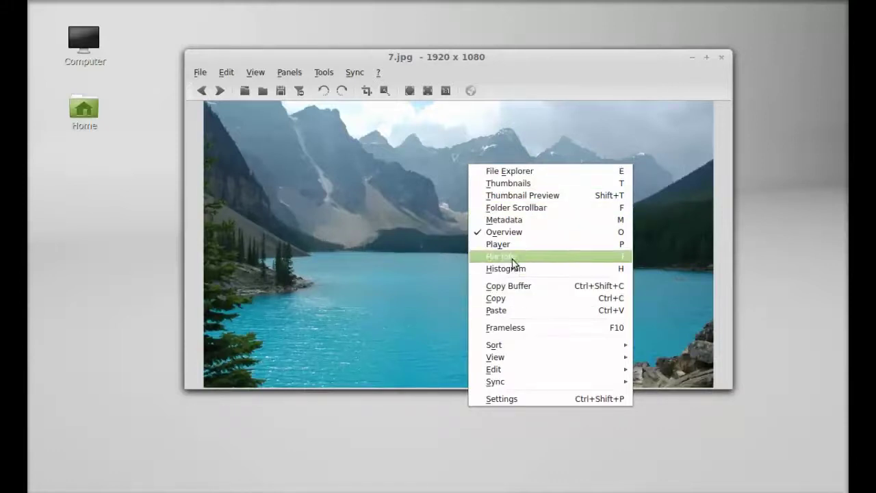
left_click(511, 243)
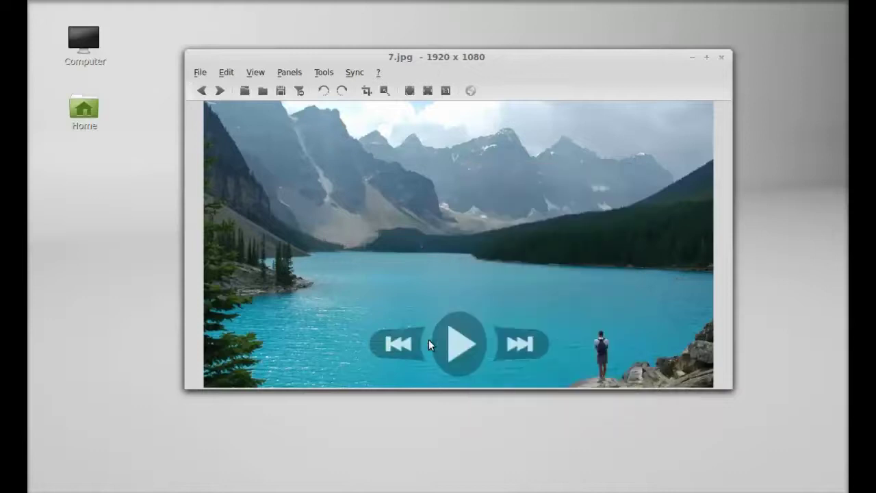
left_click(472, 346)
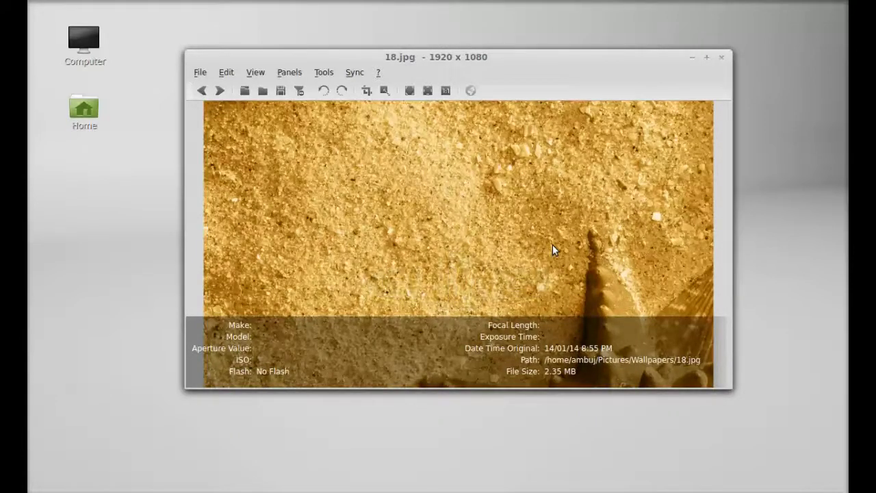
- Show the Thumbnails strip, then jump to 23.jpg and on to 27.jpg
right_click(548, 190)
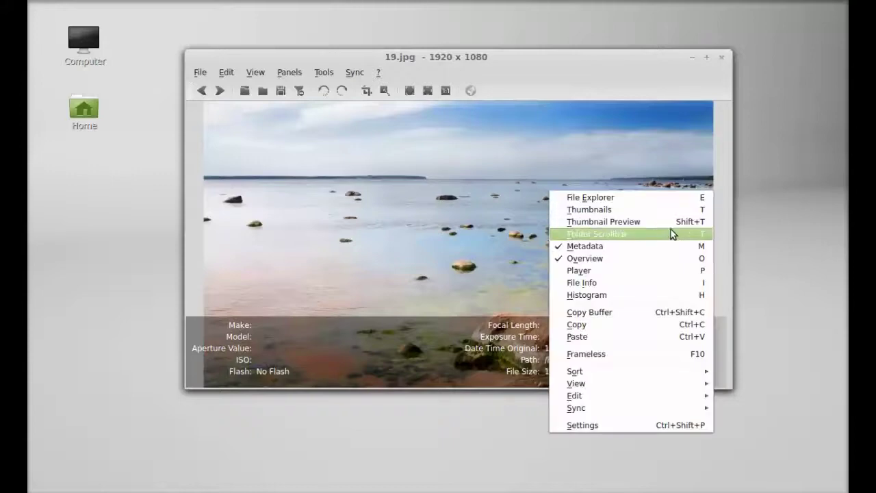
left_click(701, 209)
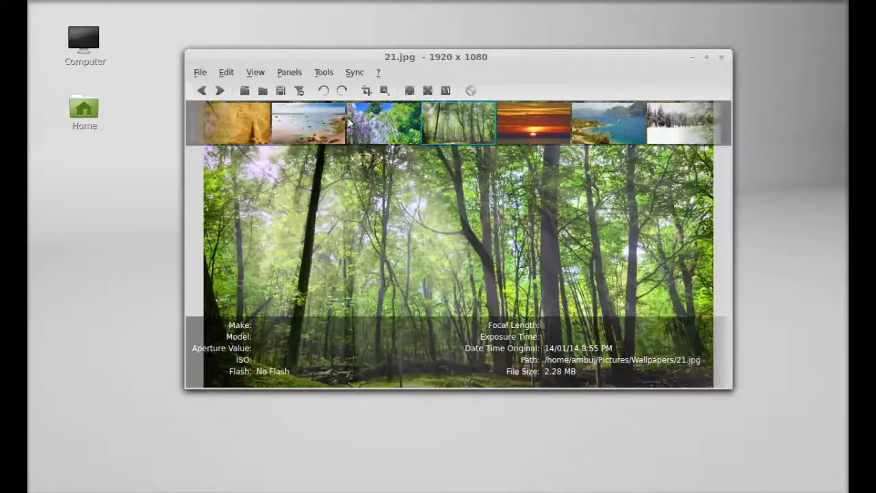
left_click(603, 127)
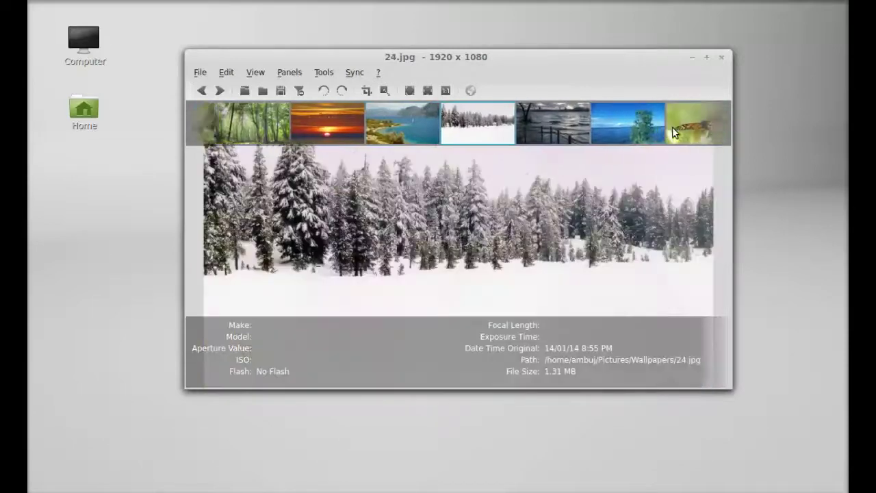
left_click(672, 126)
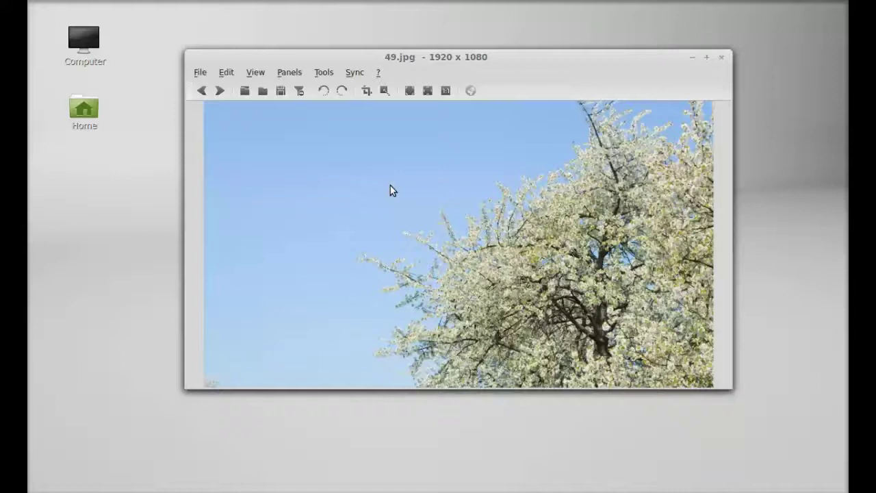
- Browse the right-click Edit submenu, then close the nomacs window
right_click(390, 185)
mouse_move(472, 391)
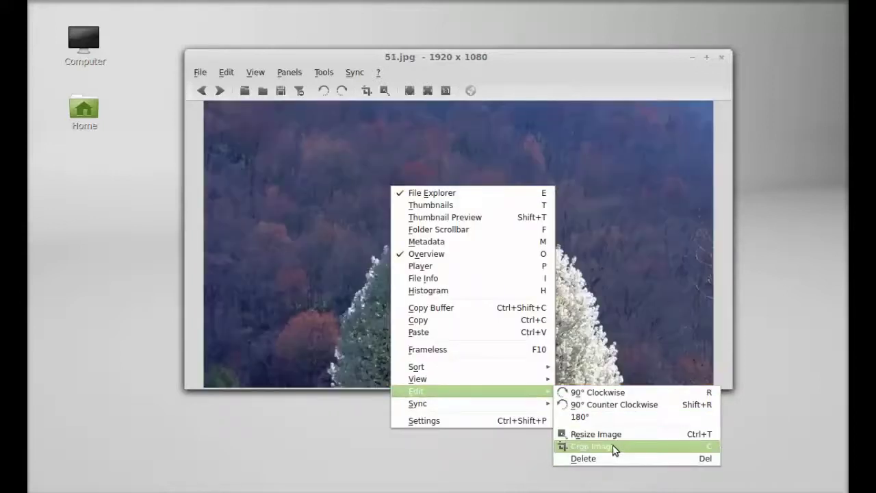
left_click(608, 458)
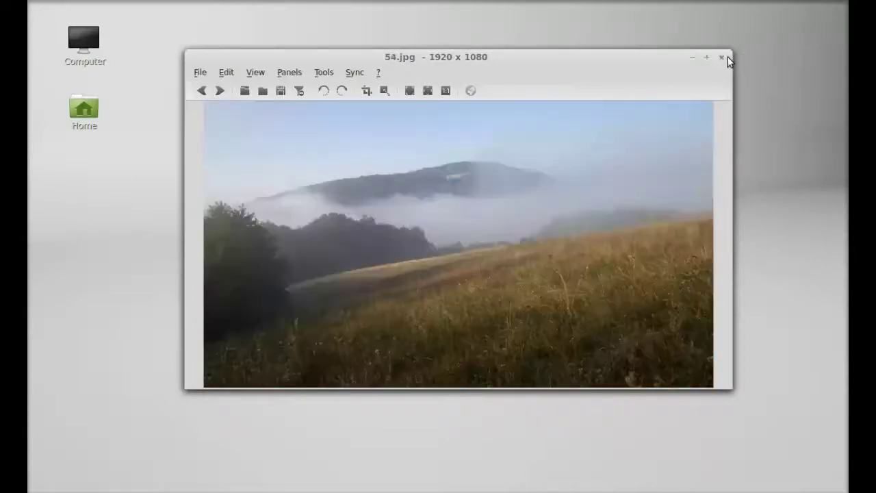
left_click(725, 57)
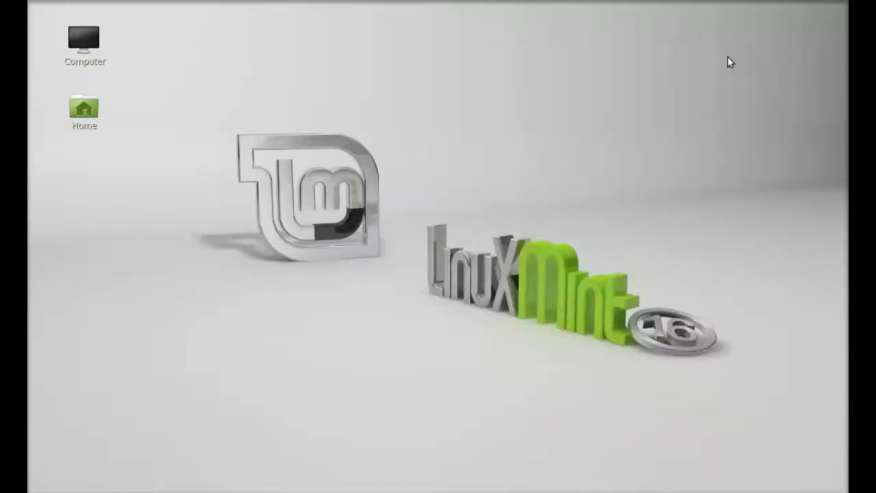